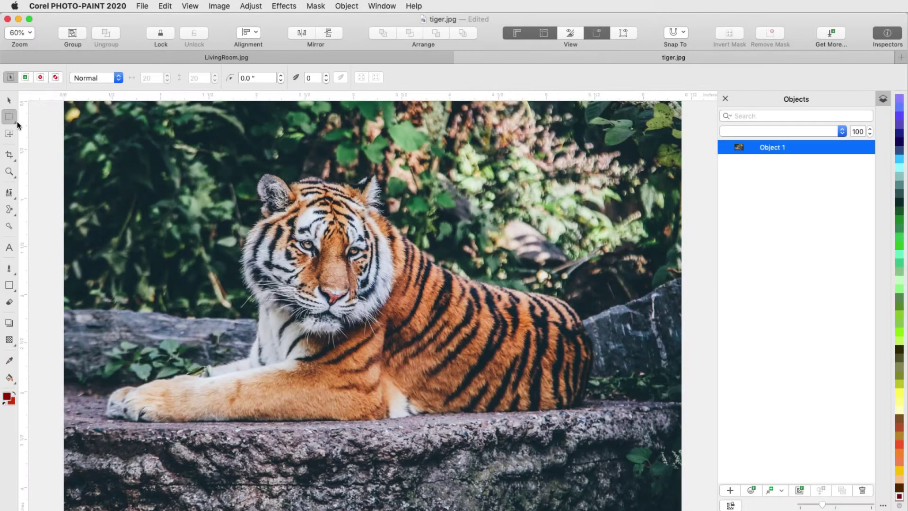
- Smart-select the tiger, adding its cheek, neck, back hip and leg to the mask
{"action": "left_click", "coordinate": [17, 124]}
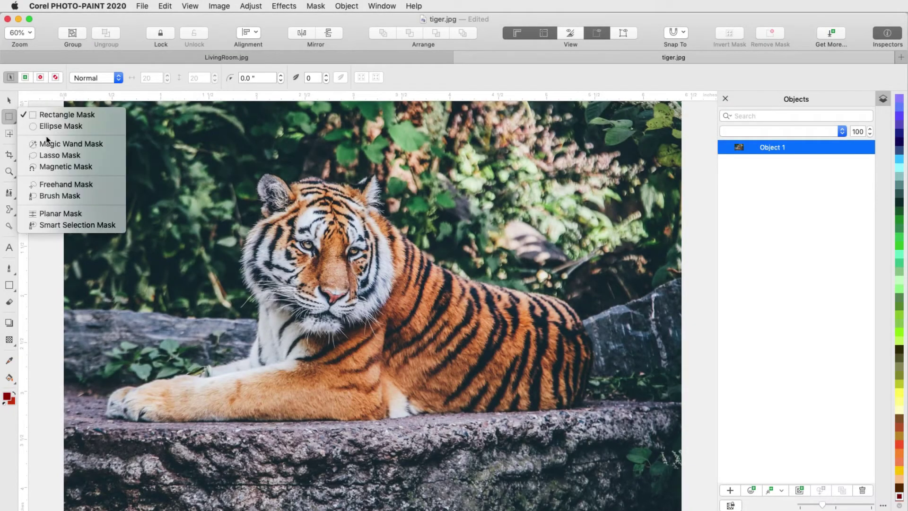
{"action": "left_click", "coordinate": [92, 224]}
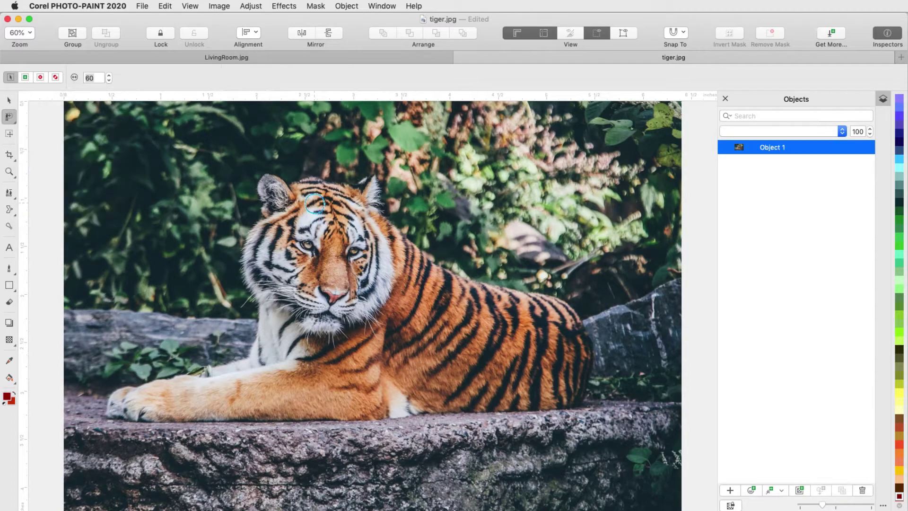
{"action": "left_click_drag", "start_coordinate": [315, 203], "coordinate": [554, 350]}
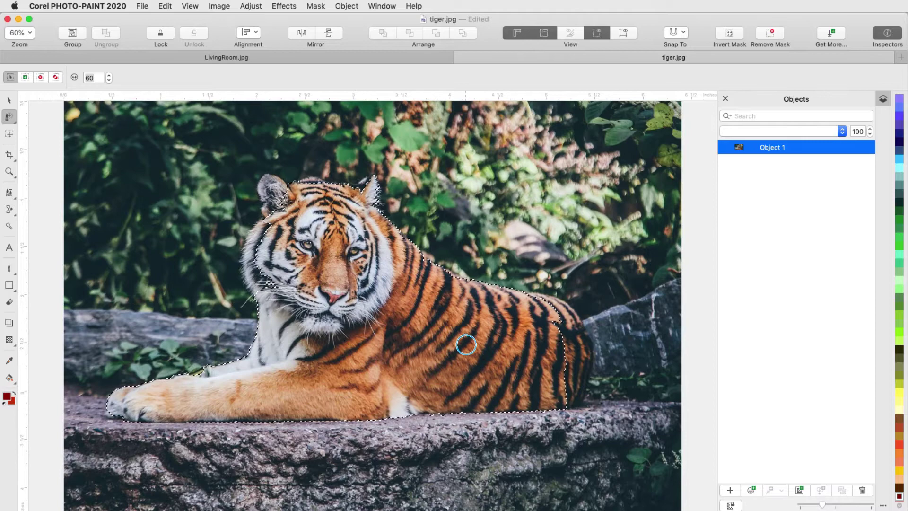
{"action": "left_click", "coordinate": [25, 77]}
{"action": "mouse_move", "coordinate": [251, 226]}
{"action": "left_mouse_down"}
{"action": "mouse_move", "coordinate": [270, 299]}
{"action": "mouse_move", "coordinate": [281, 208]}
{"action": "left_mouse_up"}
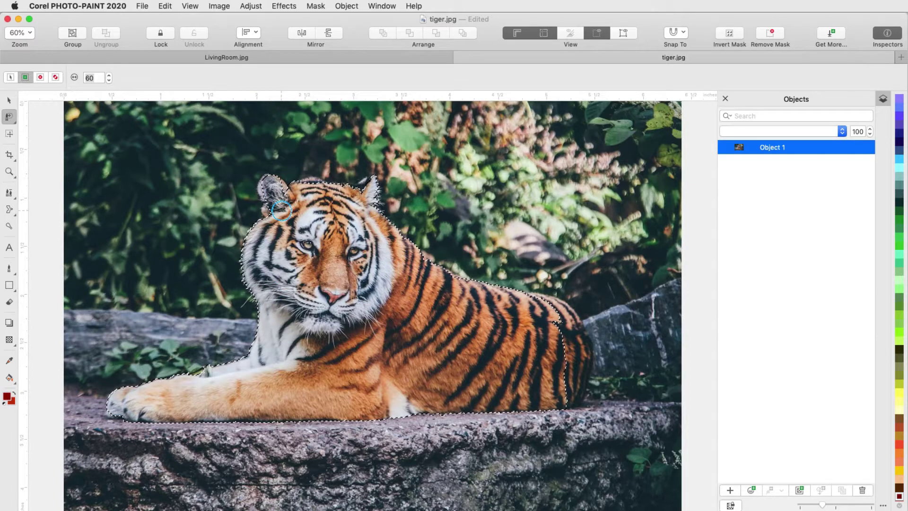
{"action": "left_click_drag", "start_coordinate": [551, 305], "coordinate": [567, 399]}
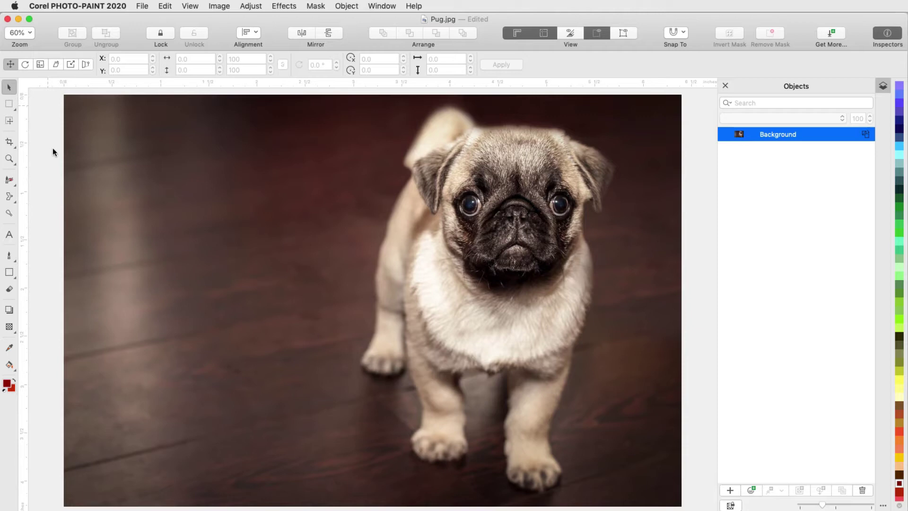
- Open Cutout Lab for the pug photo with a magenta highlight colour
{"action": "left_click", "coordinate": [216, 7]}
{"action": "left_click", "coordinate": [221, 20]}
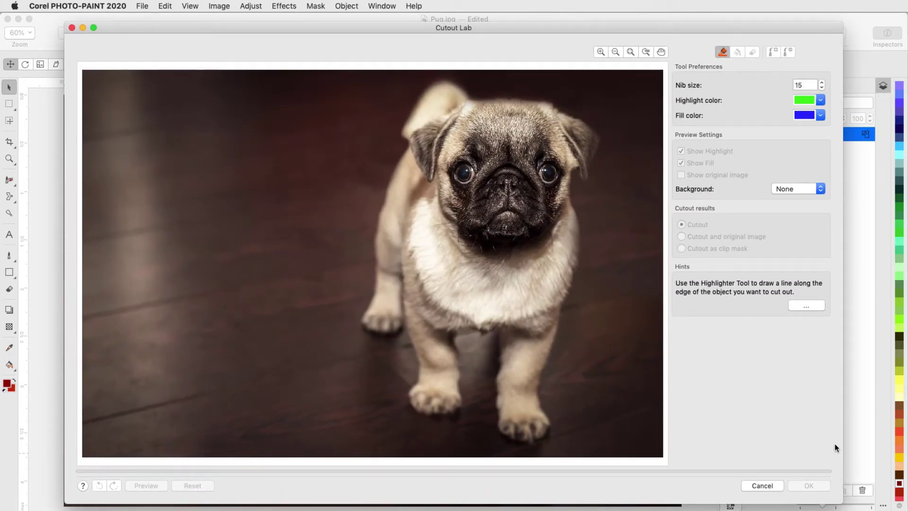
{"action": "left_click", "coordinate": [814, 100]}
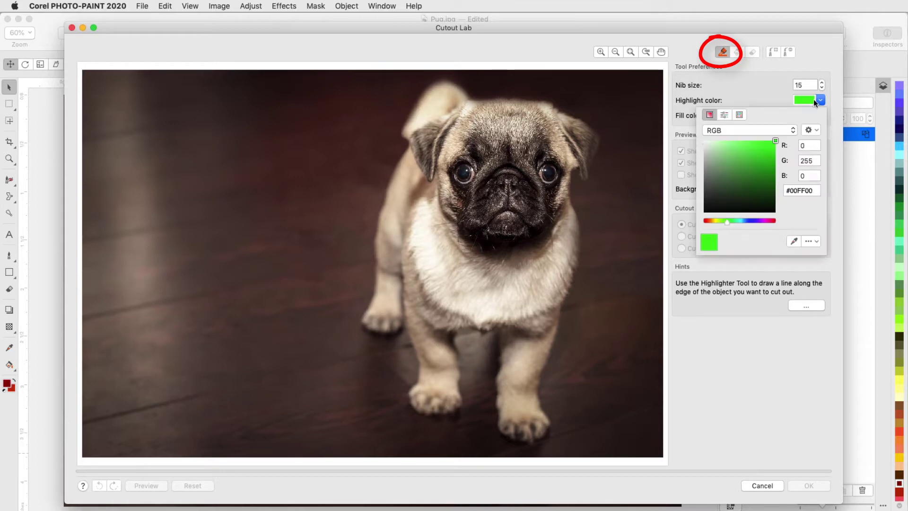
{"action": "left_click", "coordinate": [761, 220]}
{"action": "left_click", "coordinate": [764, 268]}
- Outline the pug's head with the Highlighter and fill its inside
{"action": "mouse_move", "coordinate": [471, 101]}
{"action": "left_mouse_down"}
{"action": "mouse_move", "coordinate": [557, 230]}
{"action": "mouse_move", "coordinate": [471, 101]}
{"action": "left_mouse_up"}
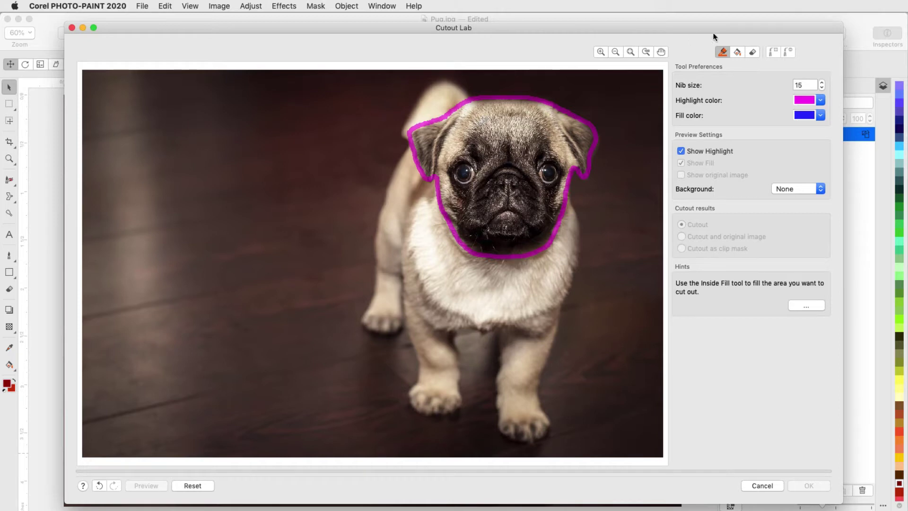
{"action": "left_click", "coordinate": [738, 52]}
{"action": "left_click", "coordinate": [503, 166]}
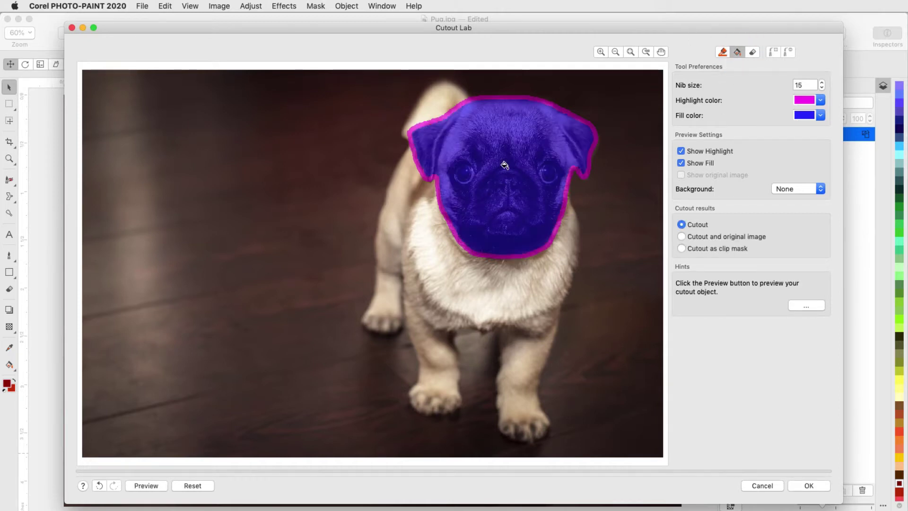
- Preview the pug head cutout zoomed in, trying black and white mattes before grayscale
{"action": "left_click", "coordinate": [156, 485]}
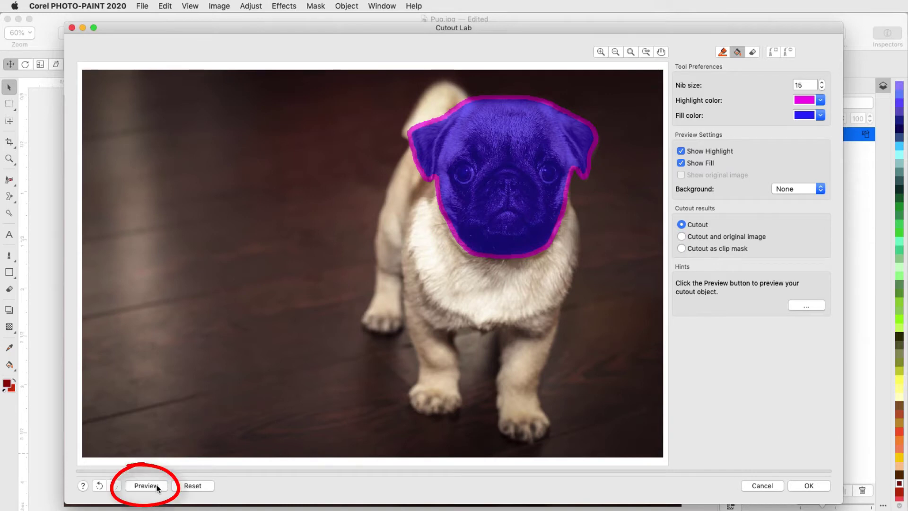
{"action": "scroll", "coordinate": [534, 124], "scroll_direction": "up", "scroll_amount": 2}
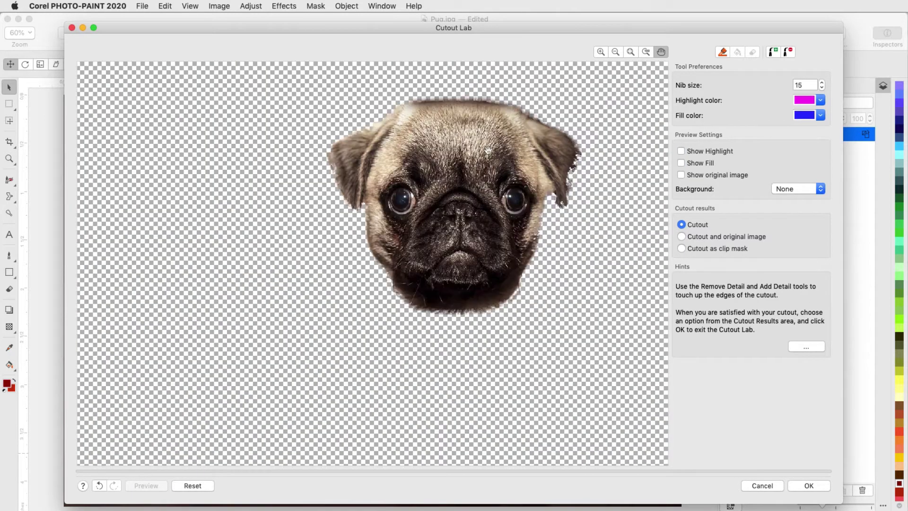
{"action": "scroll", "coordinate": [450, 215], "scroll_direction": "up", "scroll_amount": 2}
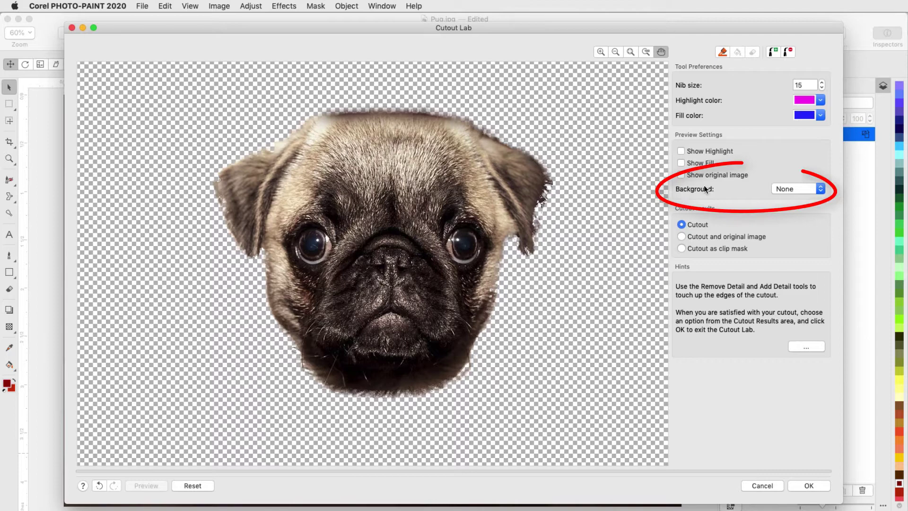
{"action": "left_click", "coordinate": [820, 188]}
{"action": "left_click", "coordinate": [821, 208]}
{"action": "left_click", "coordinate": [820, 189]}
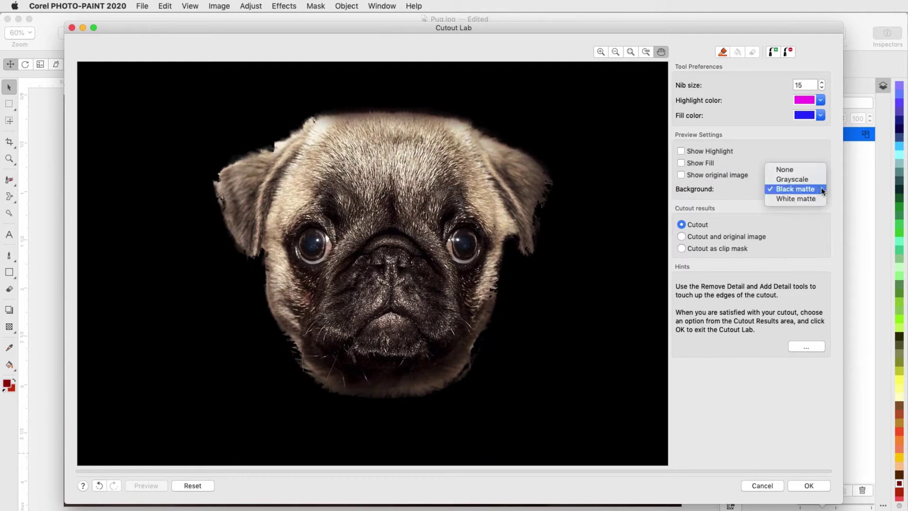
{"action": "left_click", "coordinate": [816, 189]}
{"action": "left_click", "coordinate": [808, 170]}
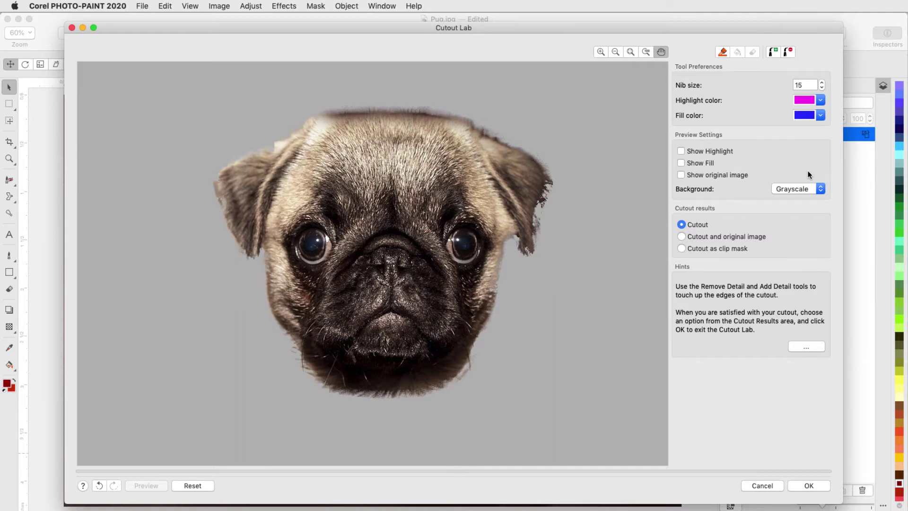
- Restore head and left-ear fur with a size-40 Add Detail brush, then trim stray ear pixels
{"action": "left_click", "coordinate": [773, 53]}
{"action": "double_click", "coordinate": [804, 85]}
{"action": "type", "text": "40"}
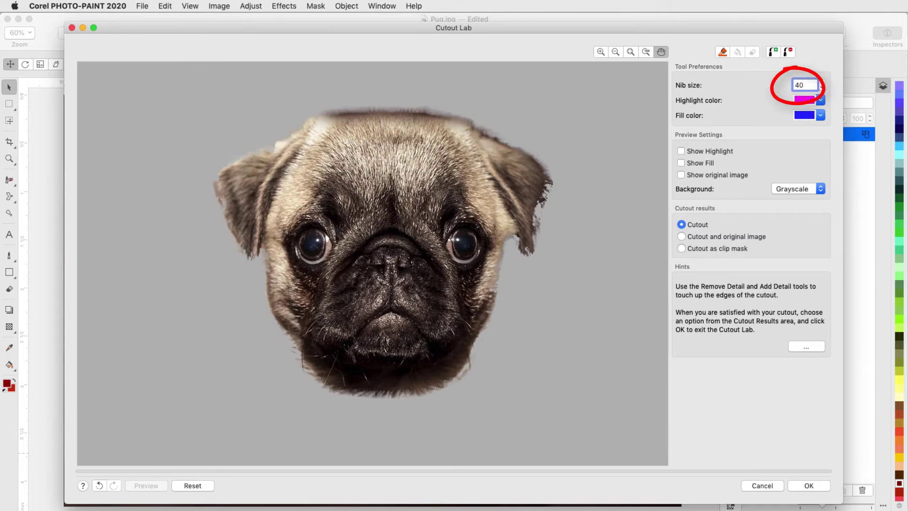
{"action": "key", "text": "Return"}
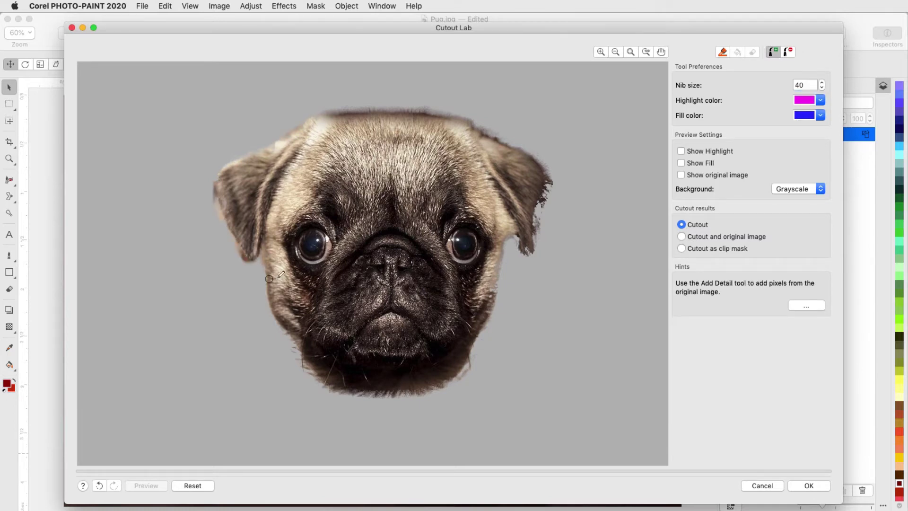
{"action": "mouse_move", "coordinate": [268, 278]}
{"action": "left_mouse_down"}
{"action": "mouse_move", "coordinate": [311, 374]}
{"action": "mouse_move", "coordinate": [435, 381]}
{"action": "mouse_move", "coordinate": [529, 246]}
{"action": "mouse_move", "coordinate": [547, 186]}
{"action": "mouse_move", "coordinate": [538, 227]}
{"action": "mouse_move", "coordinate": [544, 218]}
{"action": "left_mouse_up"}
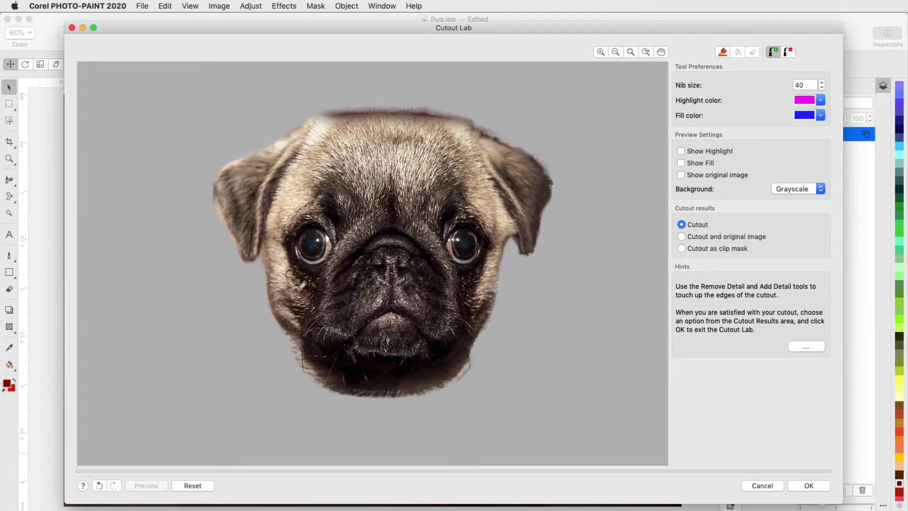
{"action": "left_click_drag", "start_coordinate": [221, 182], "coordinate": [273, 260]}
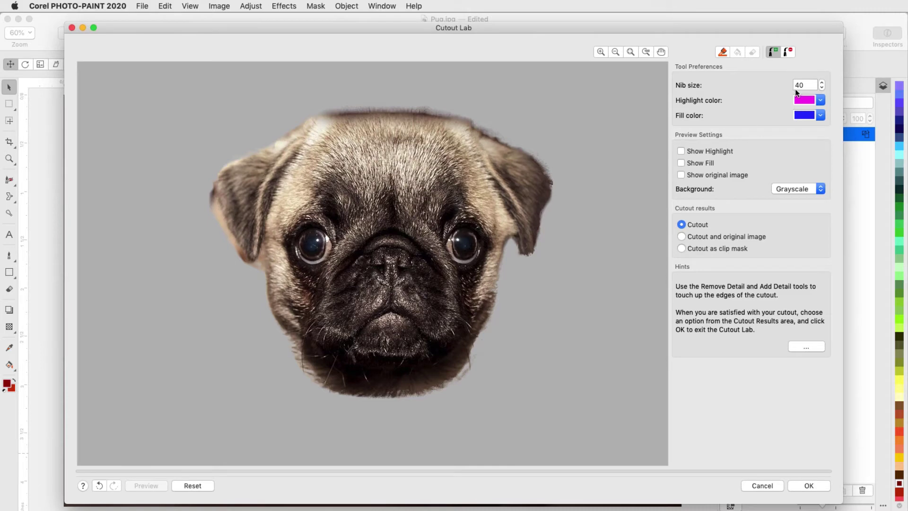
{"action": "left_click", "coordinate": [789, 52]}
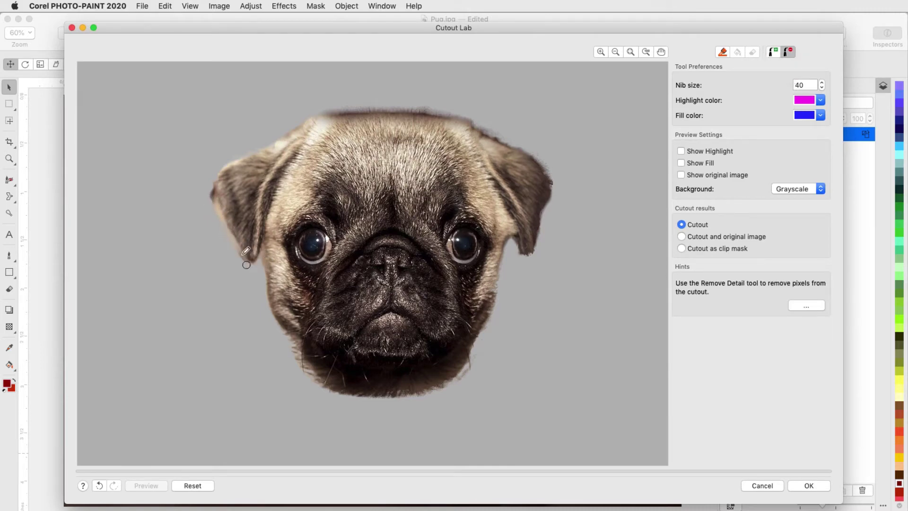
{"action": "left_click_drag", "start_coordinate": [218, 208], "coordinate": [223, 167]}
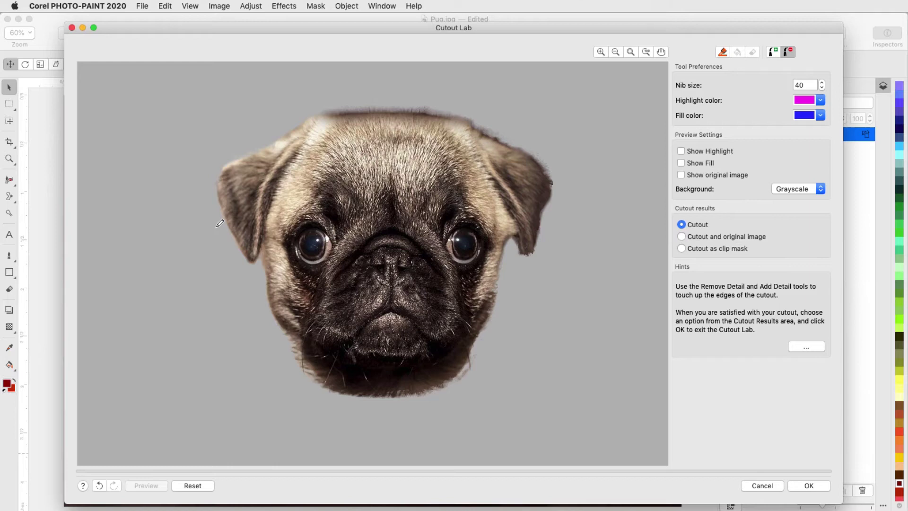
- Output the result as 'Cutout and original image' and close Cutout Lab
{"action": "left_click", "coordinate": [681, 249]}
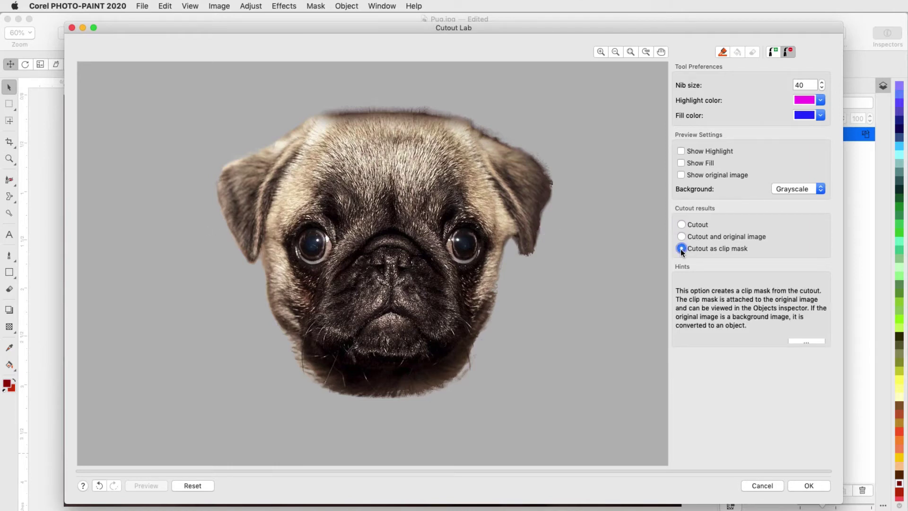
{"action": "left_click", "coordinate": [682, 237]}
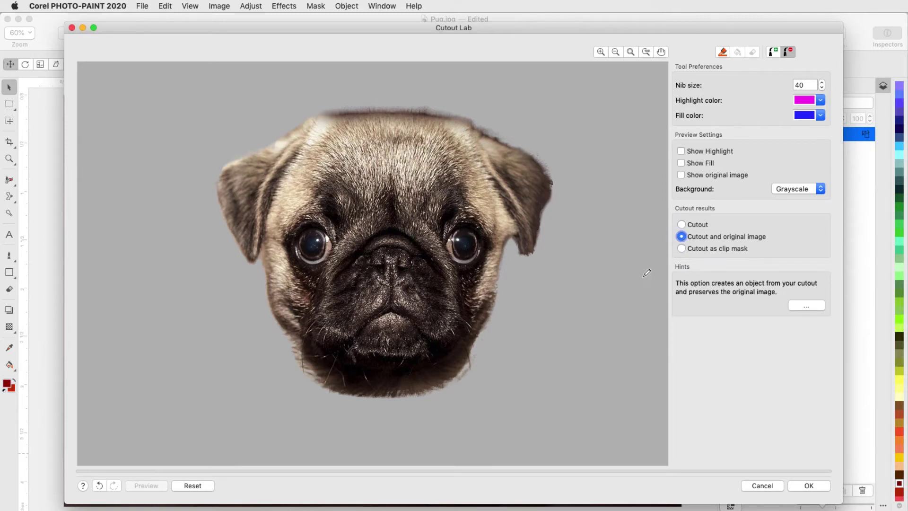
{"action": "left_click", "coordinate": [808, 485]}
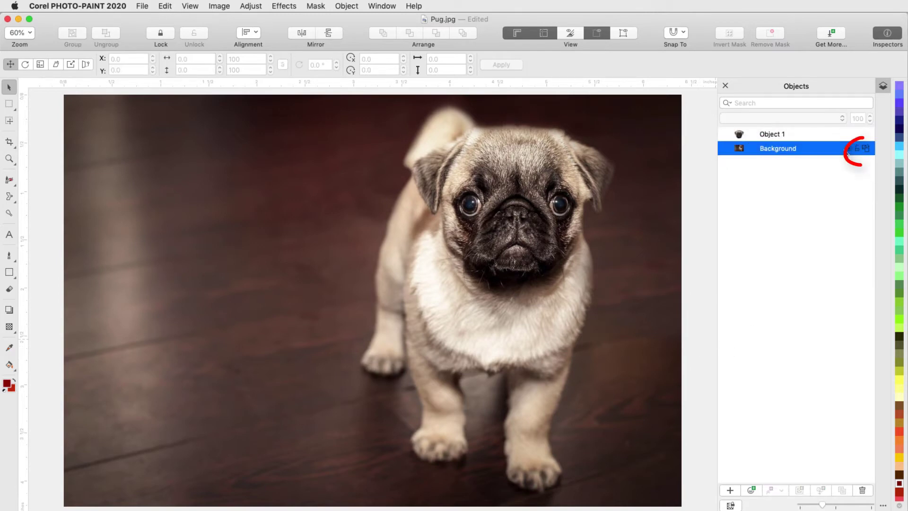
- Hide the original pug photo and place the skyline photo to fill the canvas
{"action": "left_click", "coordinate": [849, 148]}
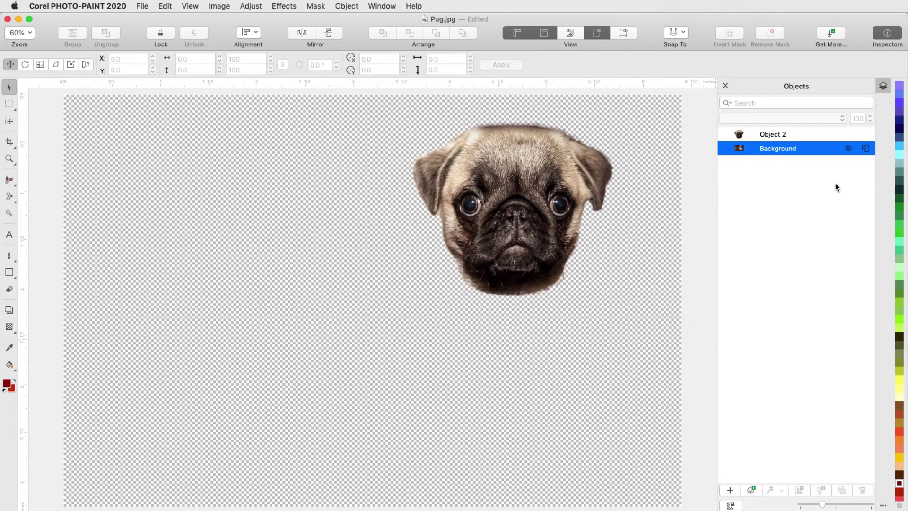
{"action": "left_click", "coordinate": [141, 7]}
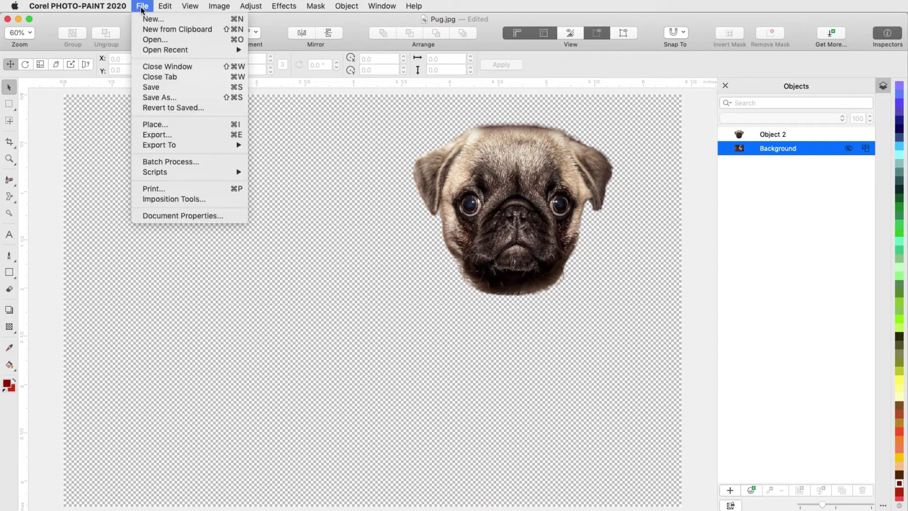
{"action": "left_click", "coordinate": [165, 124]}
{"action": "left_click", "coordinate": [635, 314]}
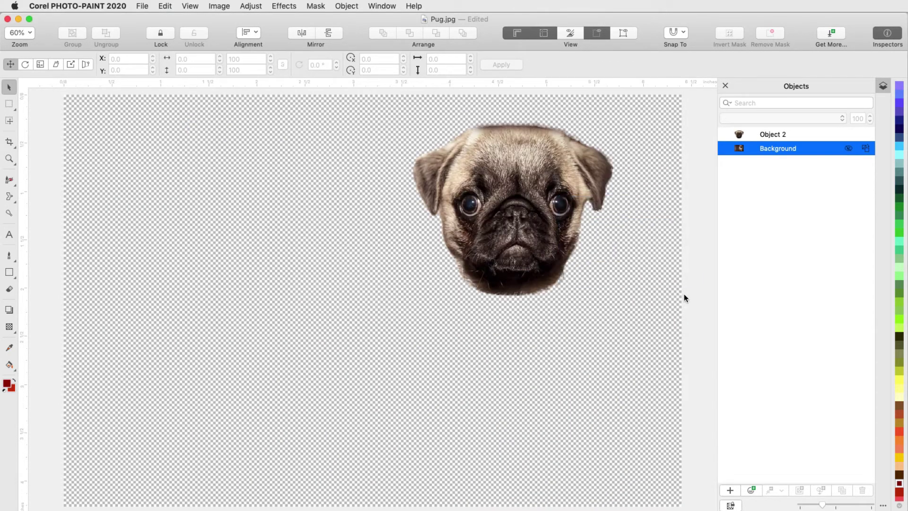
{"action": "key", "text": "Return"}
{"action": "mouse_move", "coordinate": [772, 135]}
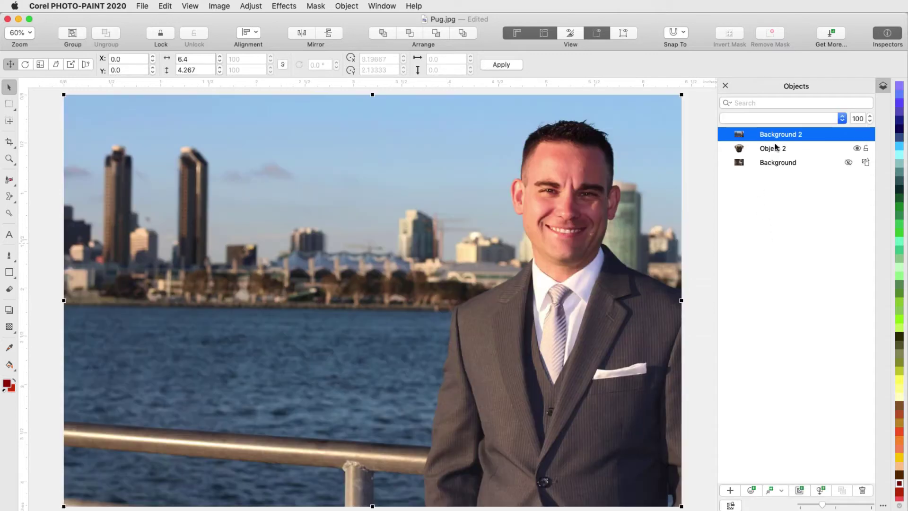
- Move the skyline layer beneath the pug head and scale the head onto the man's shoulders
{"action": "left_click_drag", "start_coordinate": [776, 135], "coordinate": [775, 154]}
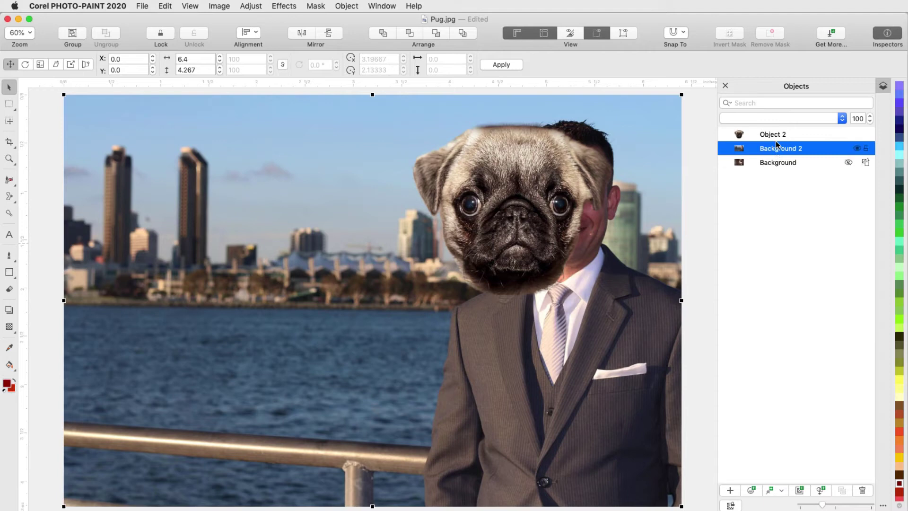
{"action": "left_click", "coordinate": [776, 140]}
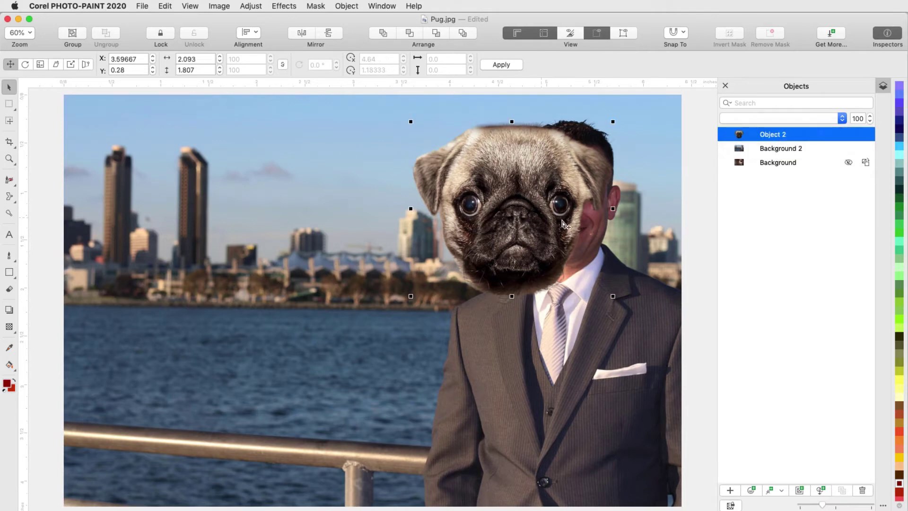
{"action": "left_click_drag", "start_coordinate": [539, 219], "coordinate": [582, 199]}
{"action": "left_click_drag", "start_coordinate": [454, 102], "coordinate": [471, 117]}
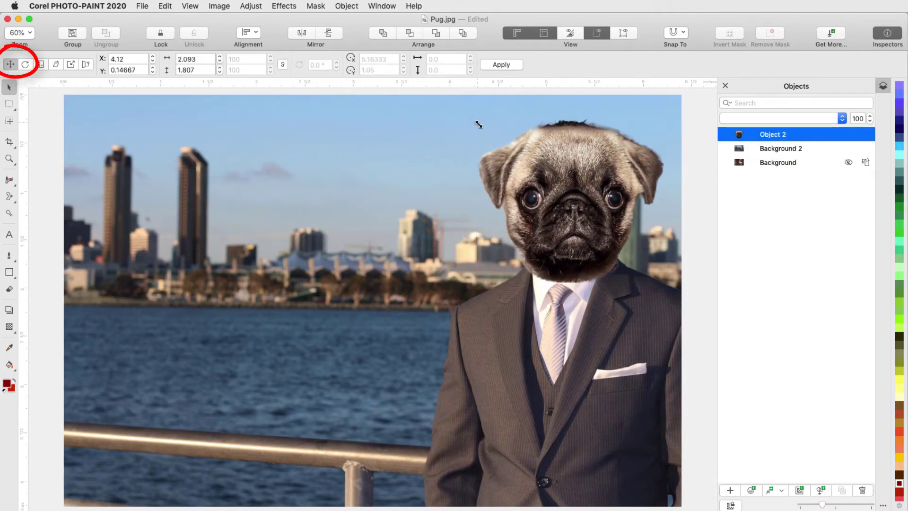
{"action": "left_click_drag", "start_coordinate": [566, 278], "coordinate": [563, 285]}
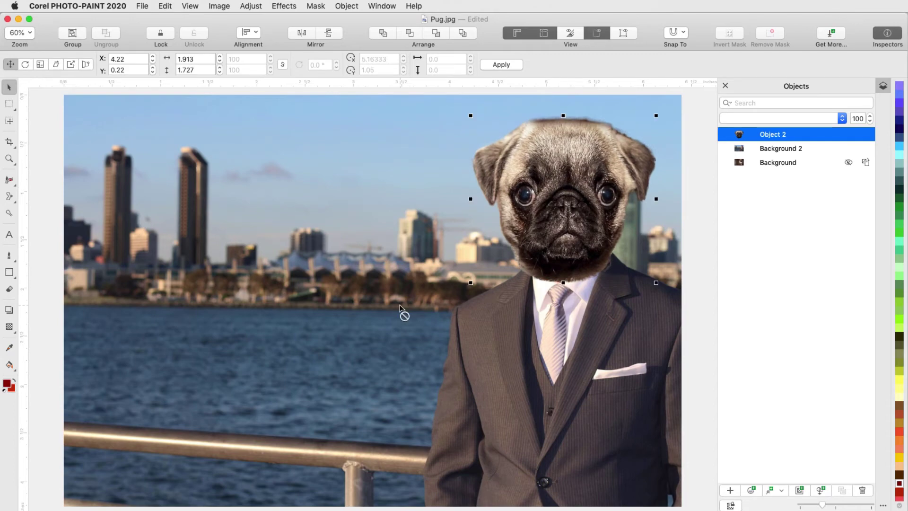
- Deselect the pug head and convert the tiger photo's Background into an editable object
{"action": "left_click", "coordinate": [702, 238]}
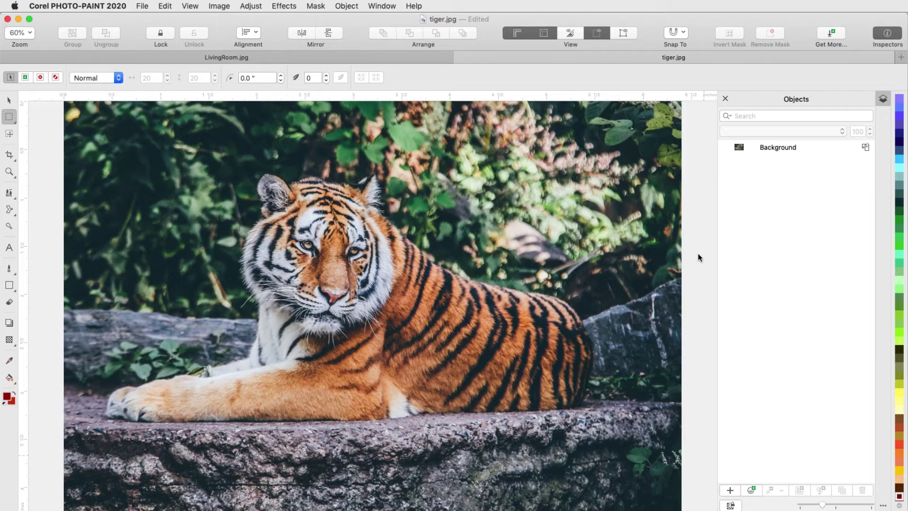
{"action": "left_click", "coordinate": [867, 149]}
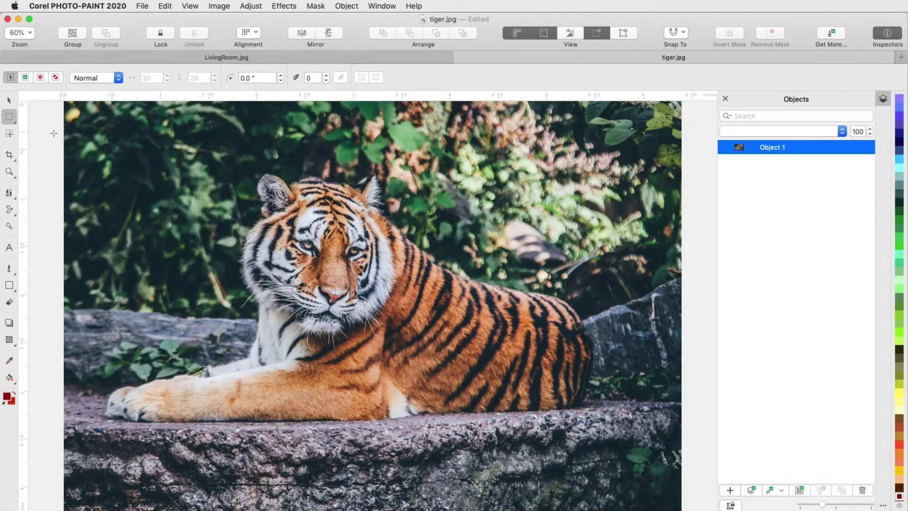
- Paint a Smart Selection Mask over the tiger from its head to its front paws
{"action": "left_click", "coordinate": [16, 124]}
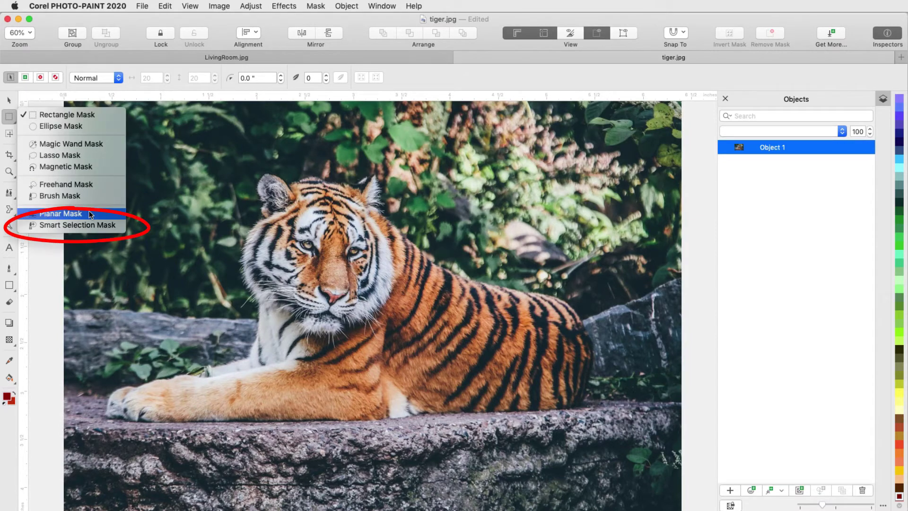
{"action": "left_click", "coordinate": [93, 229]}
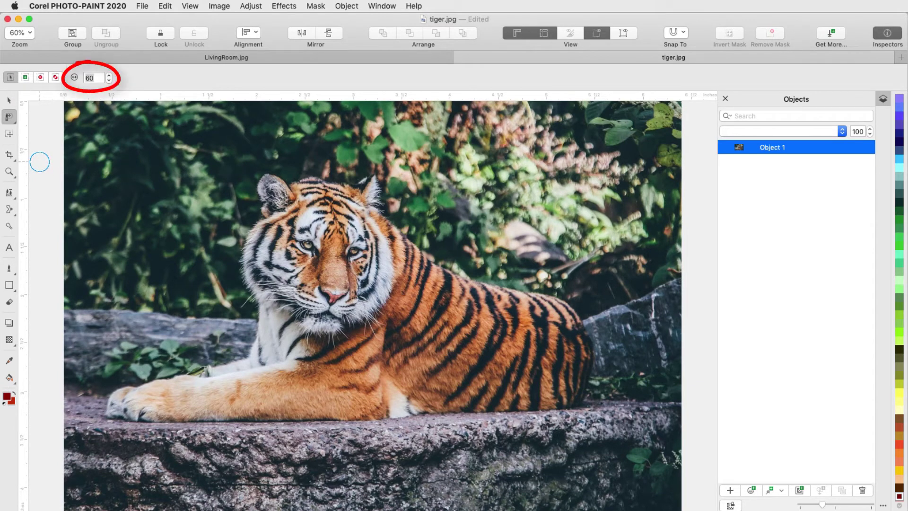
{"action": "mouse_move", "coordinate": [315, 194]}
{"action": "left_mouse_down"}
{"action": "mouse_move", "coordinate": [215, 391]}
{"action": "mouse_move", "coordinate": [465, 344]}
{"action": "left_mouse_up"}
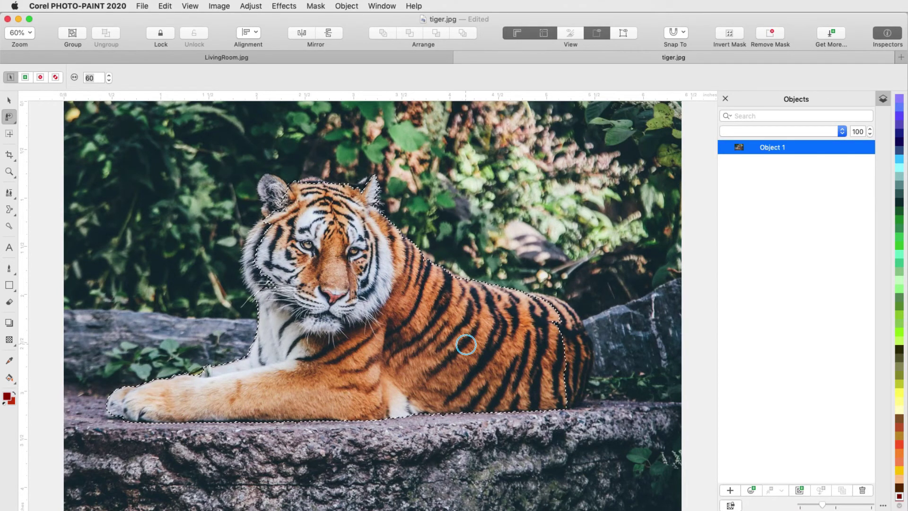
- Add the tiger's cheek, ear and rear haunch to the mask
{"action": "left_click", "coordinate": [25, 78]}
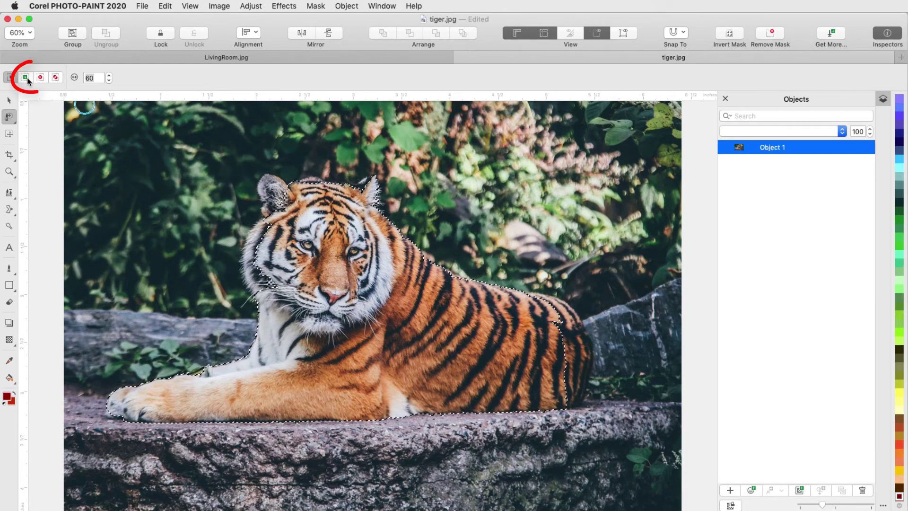
{"action": "left_click_drag", "start_coordinate": [265, 233], "coordinate": [282, 210]}
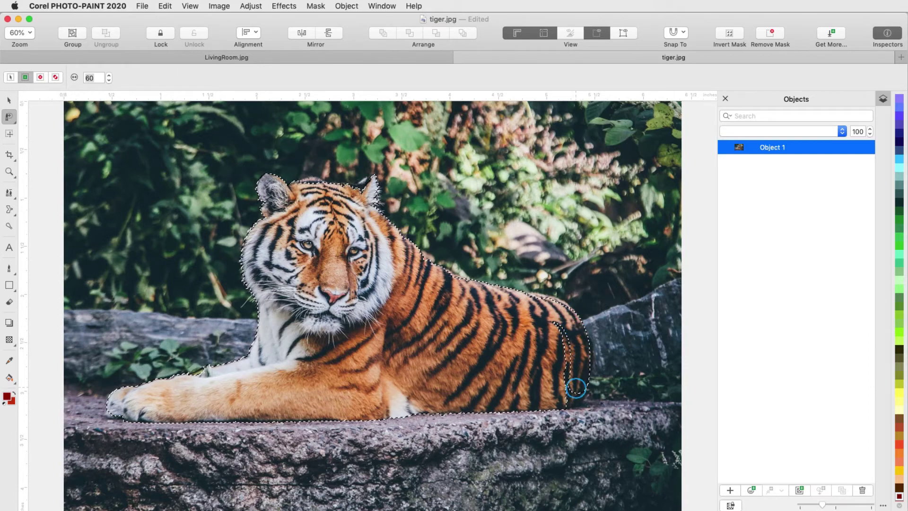
{"action": "mouse_move", "coordinate": [578, 393]}
{"action": "left_mouse_down"}
{"action": "mouse_move", "coordinate": [582, 346]}
{"action": "mouse_move", "coordinate": [551, 307]}
{"action": "left_mouse_up"}
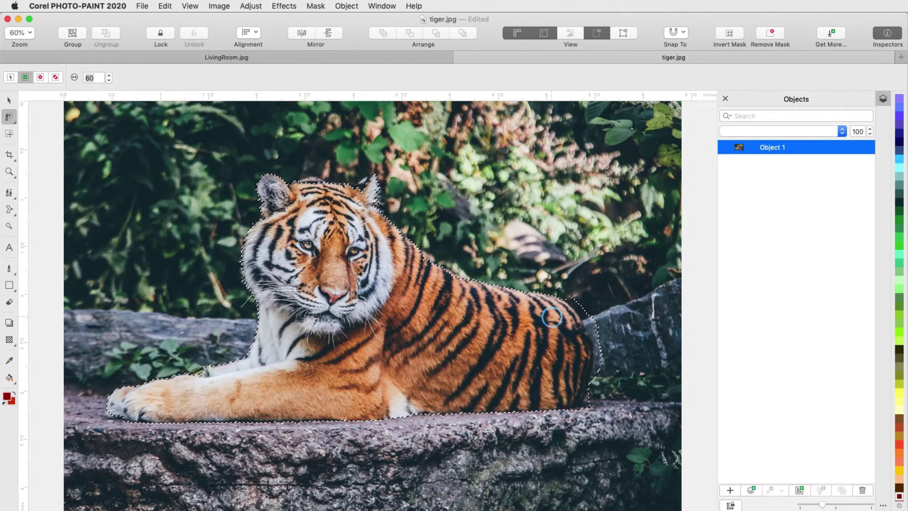
- Subtract the rock beside the tiger's hip from the mask using a smaller brush
{"action": "left_click", "coordinate": [41, 77]}
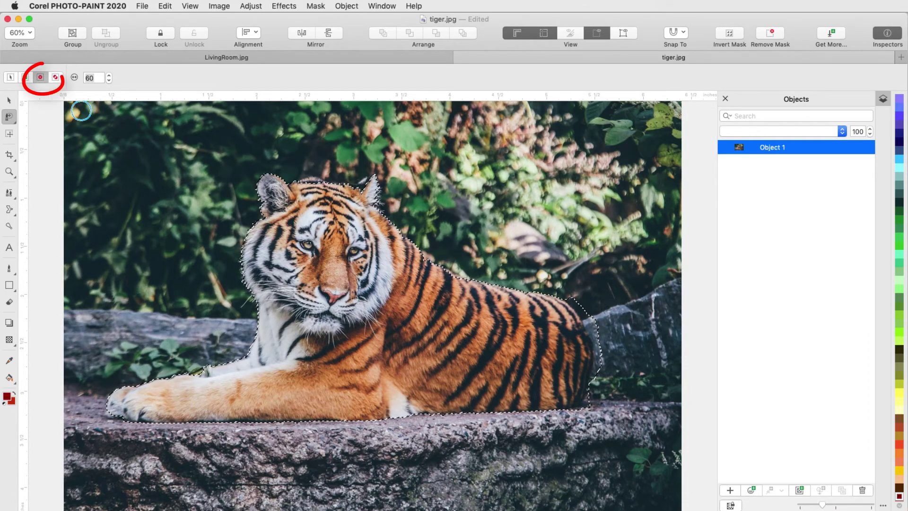
{"action": "scroll", "coordinate": [599, 348], "scroll_direction": "up", "scroll_amount": 1}
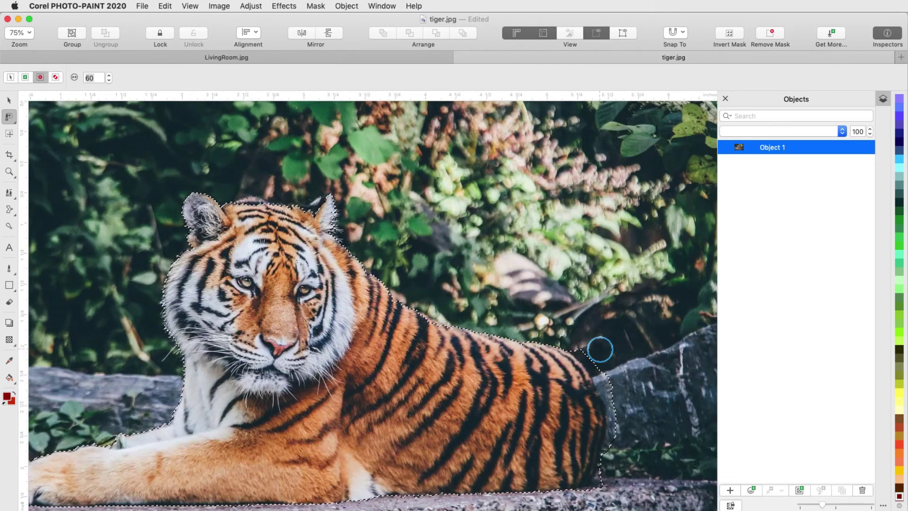
{"action": "scroll", "coordinate": [631, 442], "scroll_direction": "up", "scroll_amount": 1}
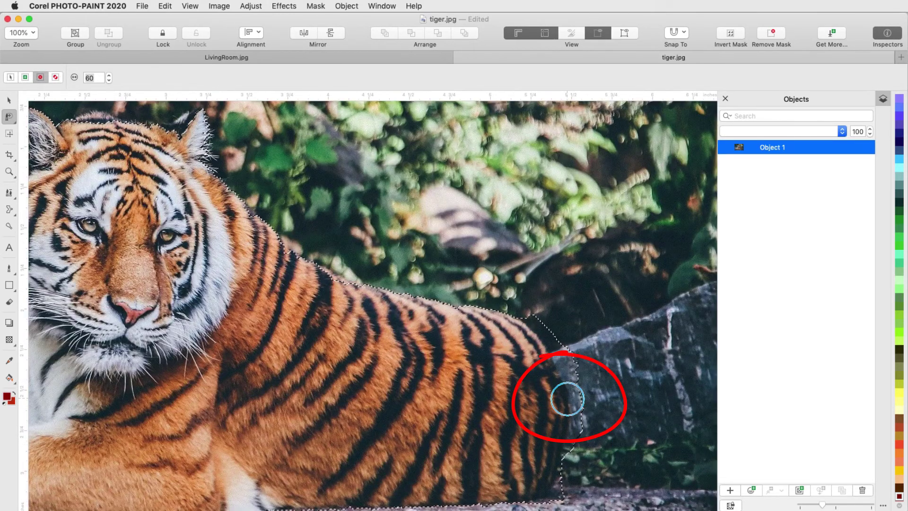
{"action": "mouse_move", "coordinate": [567, 398]}
{"action": "left_mouse_down"}
{"action": "mouse_move", "coordinate": [558, 398]}
{"action": "mouse_move", "coordinate": [555, 353]}
{"action": "left_mouse_up"}
{"action": "left_click_drag", "start_coordinate": [567, 391], "coordinate": [578, 390]}
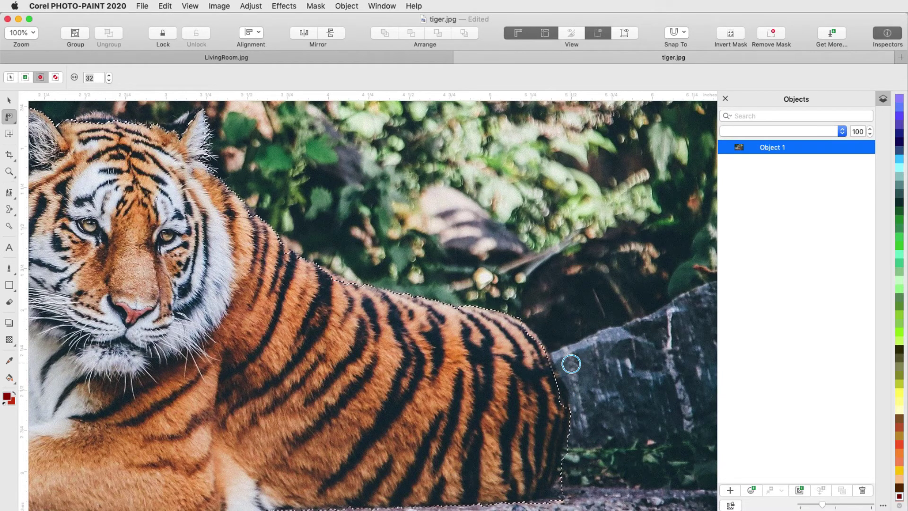
{"action": "scroll", "coordinate": [473, 354], "scroll_direction": "down", "scroll_amount": 1}
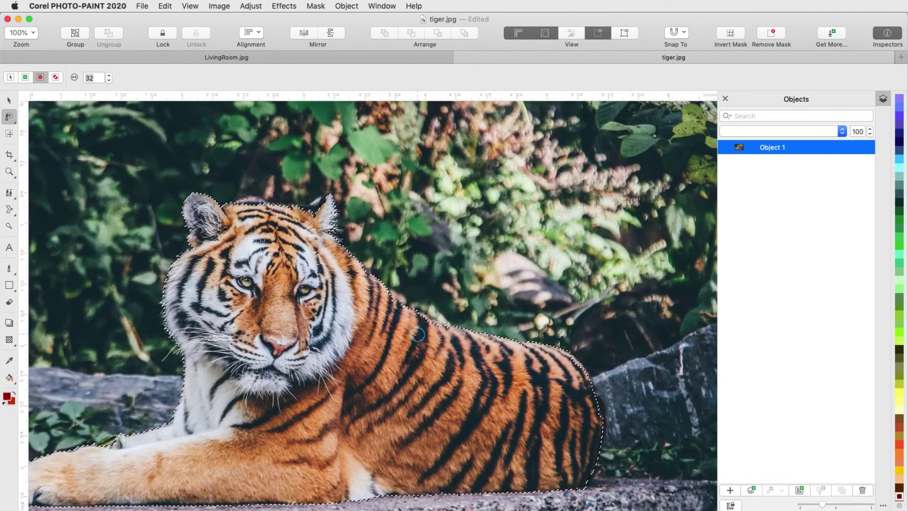
{"action": "scroll", "coordinate": [417, 335], "scroll_direction": "down", "scroll_amount": 1}
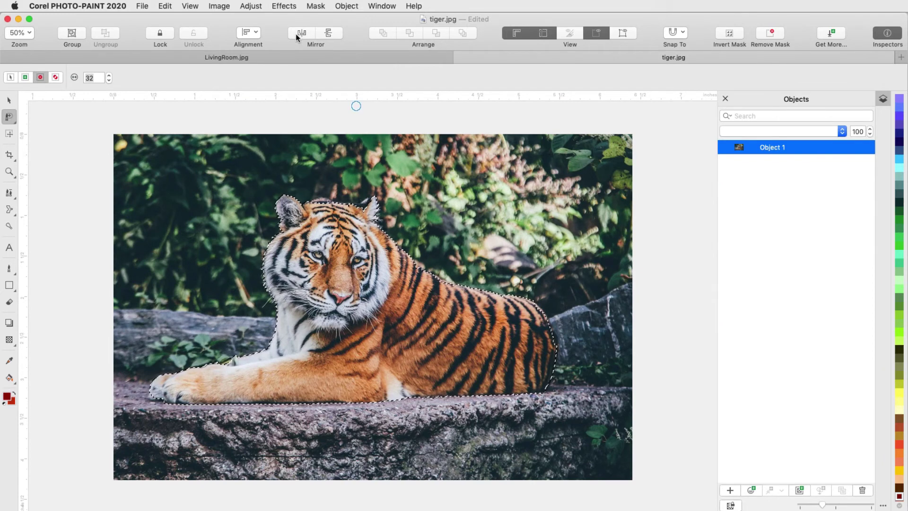
- Apply Mask Outline > Feather to the tiger mask with Width 10 and Direction Inside
{"action": "left_click", "coordinate": [315, 6]}
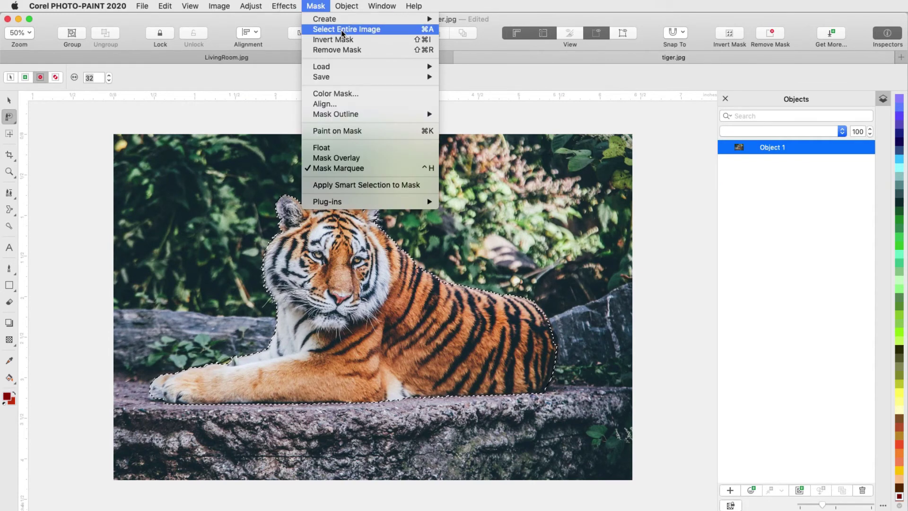
{"action": "mouse_move", "coordinate": [335, 114]}
{"action": "left_click", "coordinate": [465, 114]}
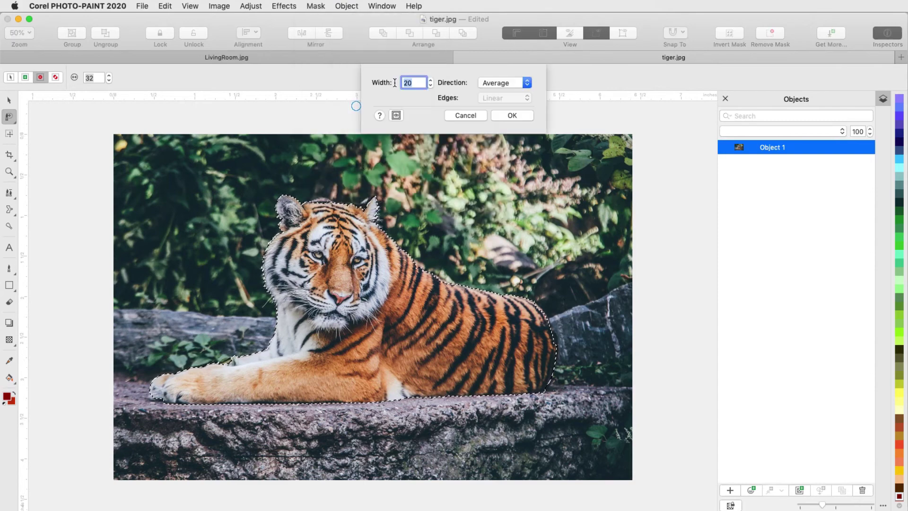
{"action": "left_click", "coordinate": [396, 115]}
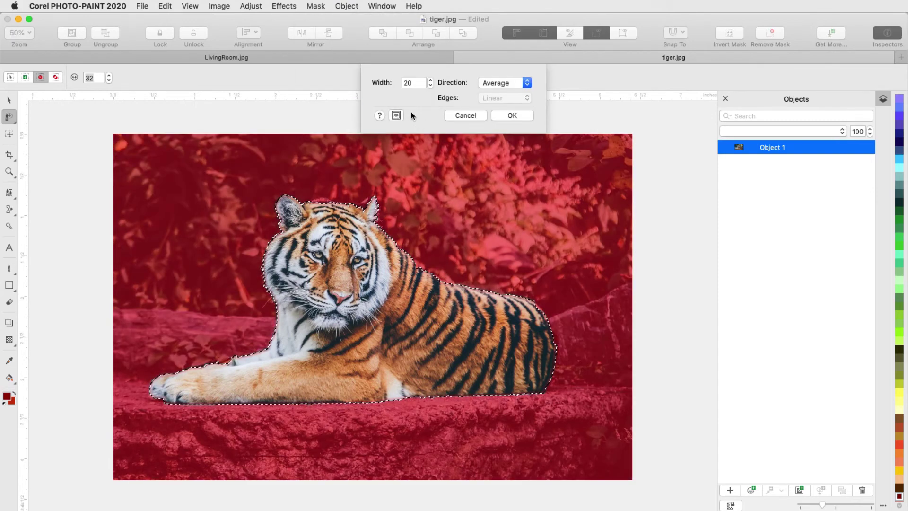
{"action": "double_click", "coordinate": [413, 82]}
{"action": "type", "text": "10"}
{"action": "key", "text": "Tab"}
{"action": "left_click", "coordinate": [504, 83]}
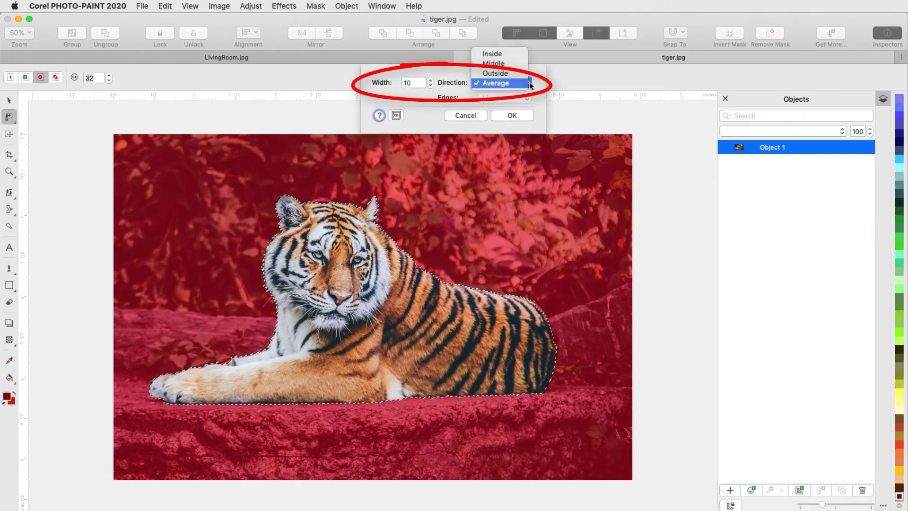
{"action": "left_click", "coordinate": [512, 54]}
{"action": "left_click", "coordinate": [525, 116]}
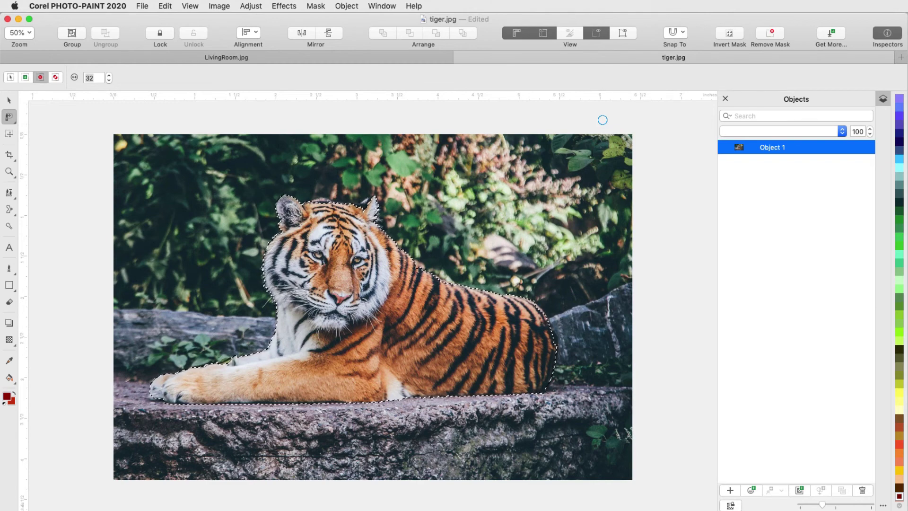
- Turn on the mask overlay, invert the mask, and delete the background around the tiger
{"action": "left_click", "coordinate": [316, 5]}
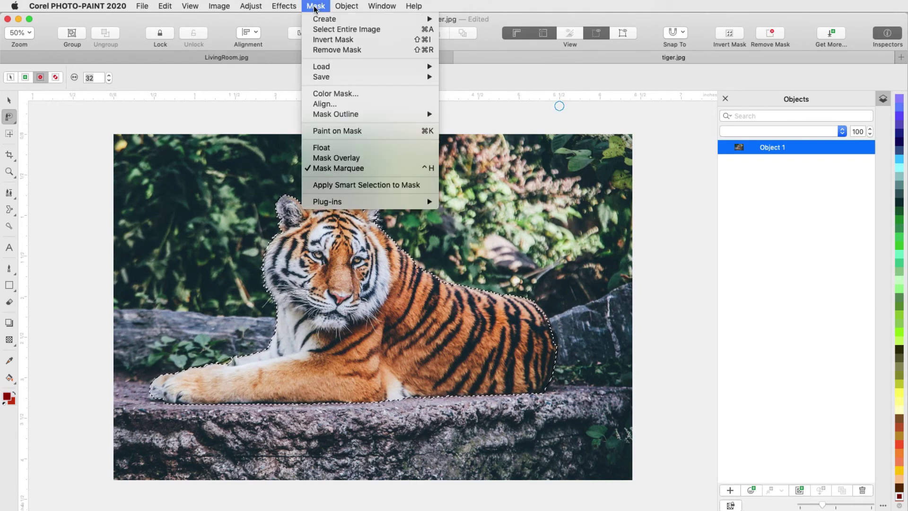
{"action": "left_click", "coordinate": [337, 157]}
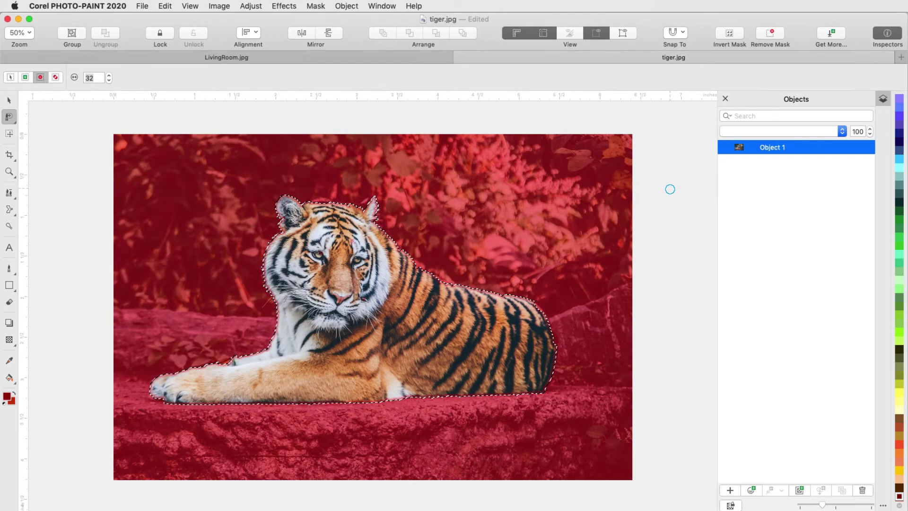
{"action": "left_click", "coordinate": [317, 7]}
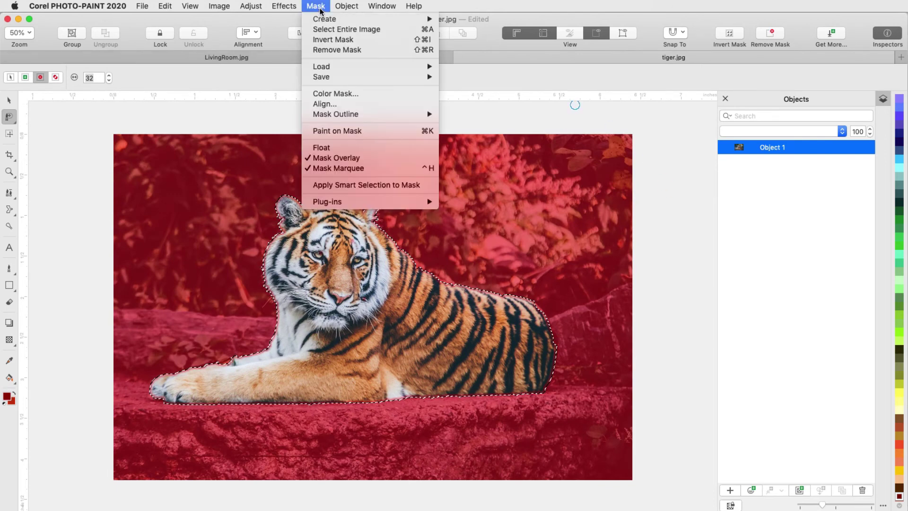
{"action": "left_click", "coordinate": [326, 41]}
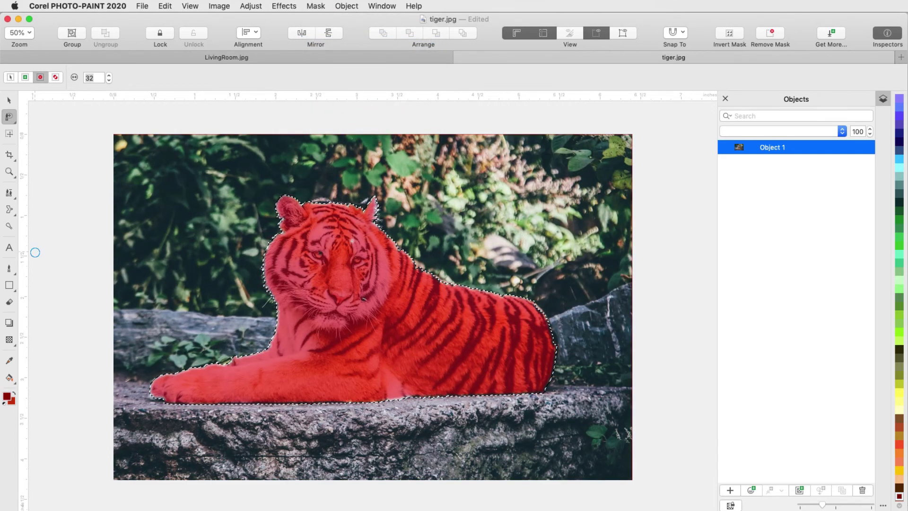
{"action": "key", "text": "Delete"}
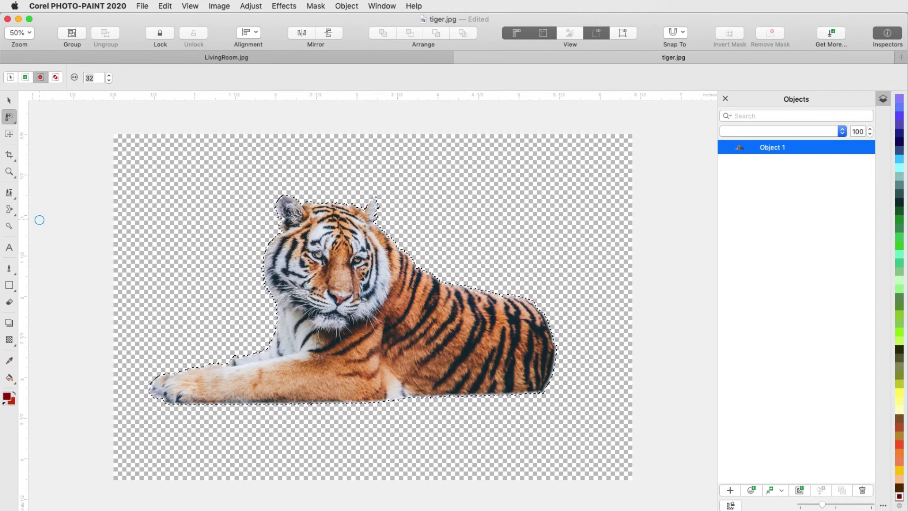
- Copy the tiger object and paste it into the LivingRoom.jpg photo
{"action": "right_click", "coordinate": [786, 144]}
{"action": "left_click", "coordinate": [254, 58]}
{"action": "right_click", "coordinate": [324, 165]}
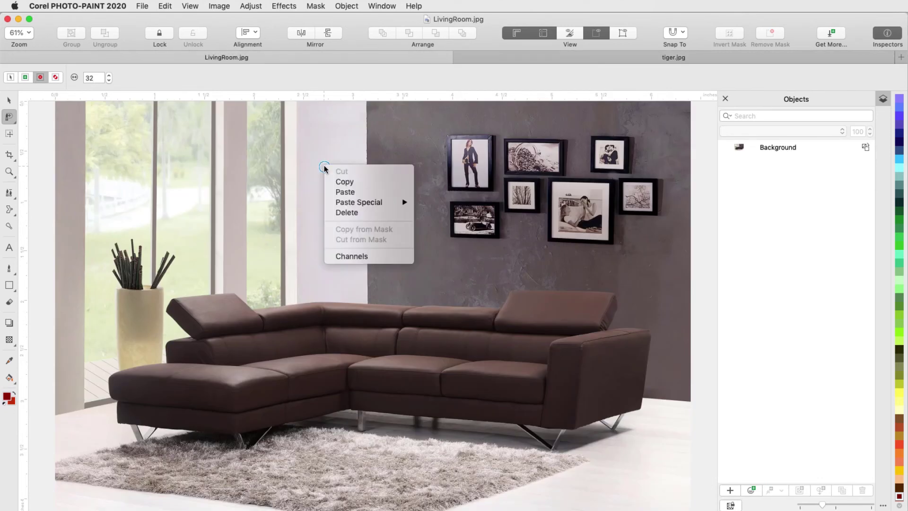
{"action": "left_click", "coordinate": [355, 191]}
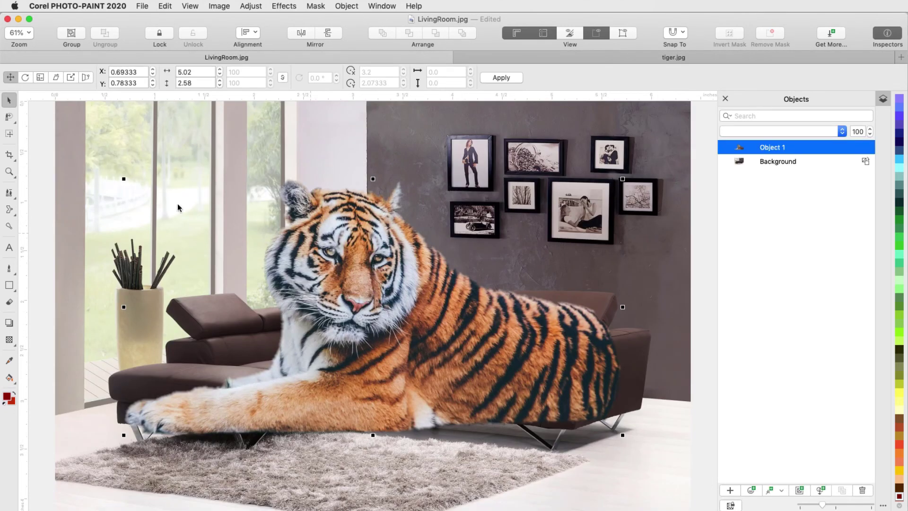
- Shrink the pasted tiger and position it on the sofa seat
{"action": "left_click_drag", "start_coordinate": [123, 178], "coordinate": [345, 292]}
{"action": "left_click_drag", "start_coordinate": [510, 390], "coordinate": [399, 331]}
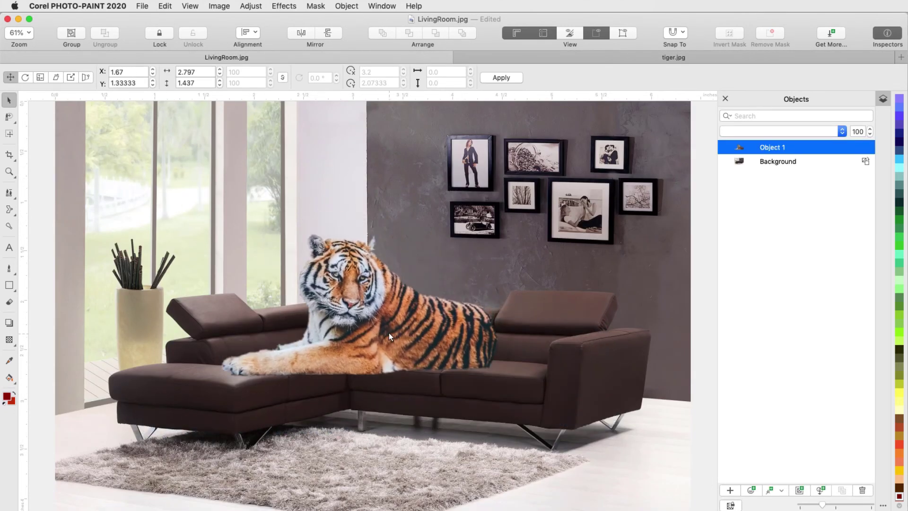
{"action": "left_click_drag", "start_coordinate": [230, 235], "coordinate": [267, 271]}
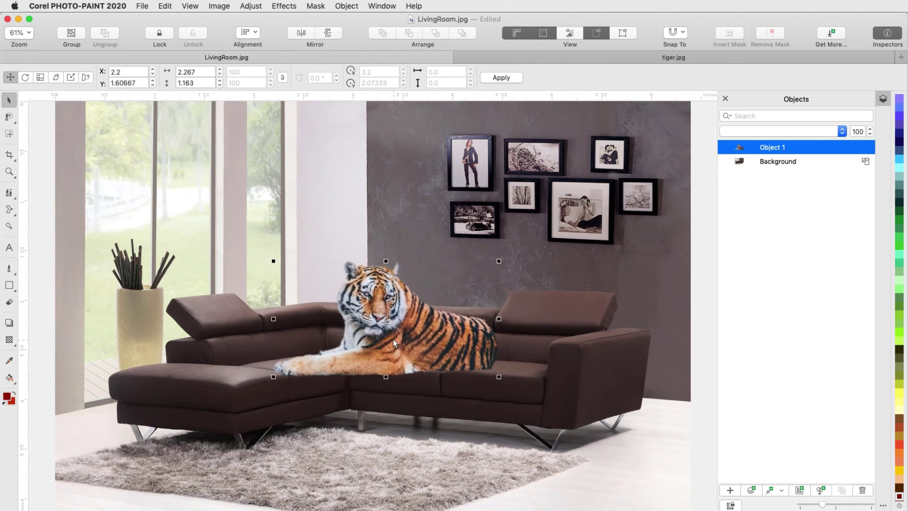
{"action": "left_click_drag", "start_coordinate": [378, 327], "coordinate": [368, 325]}
{"action": "left_click", "coordinate": [9, 133]}
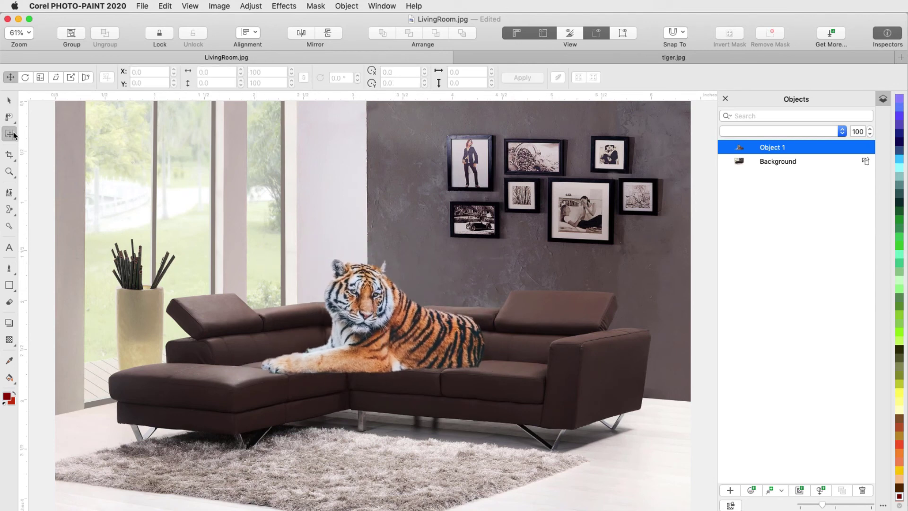